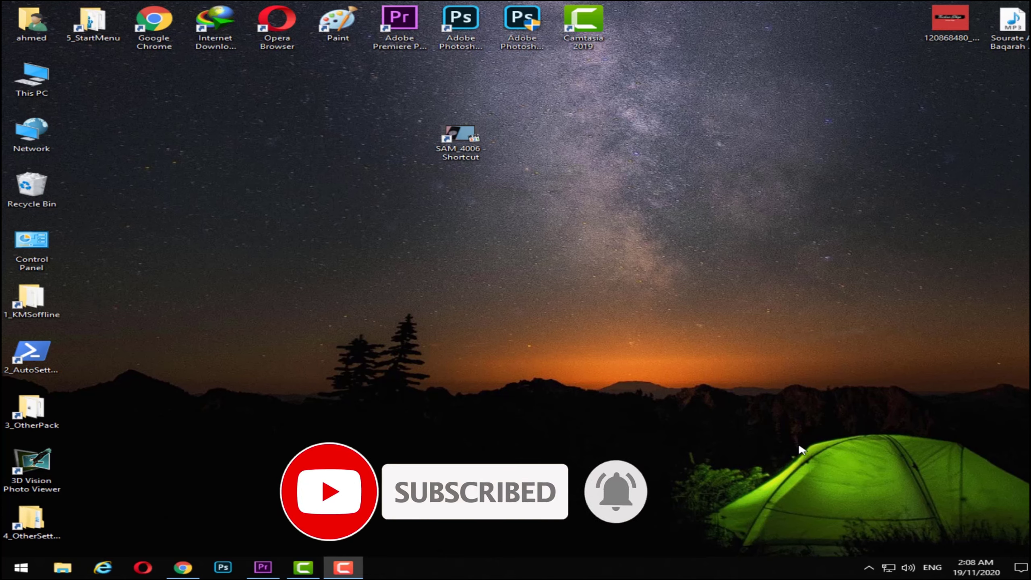
Restore the Premiere window, show the Project panel, and remove the SAM_4059 sequence and clip
left_click(272, 574)
left_click(272, 575)
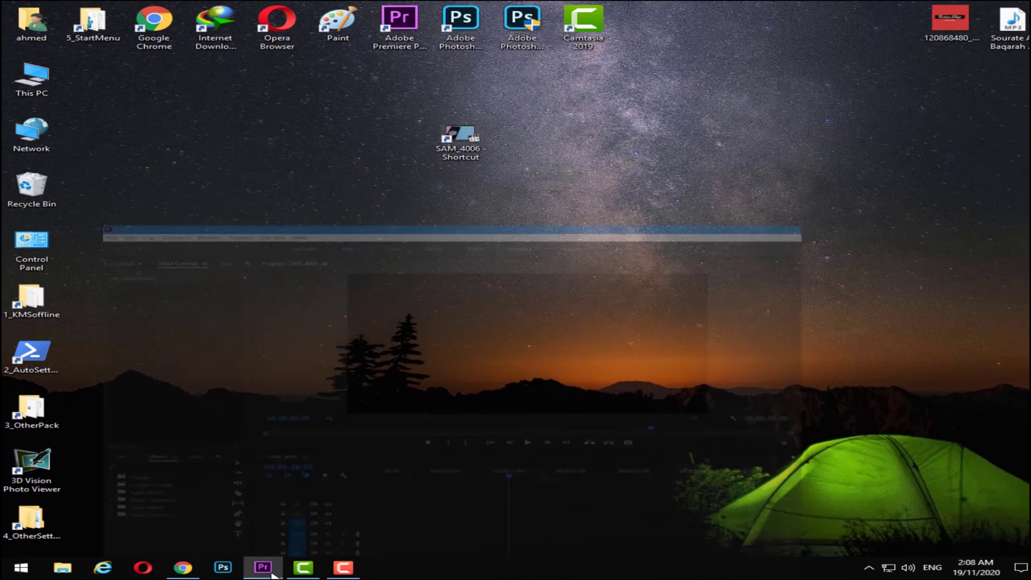
left_click(263, 569)
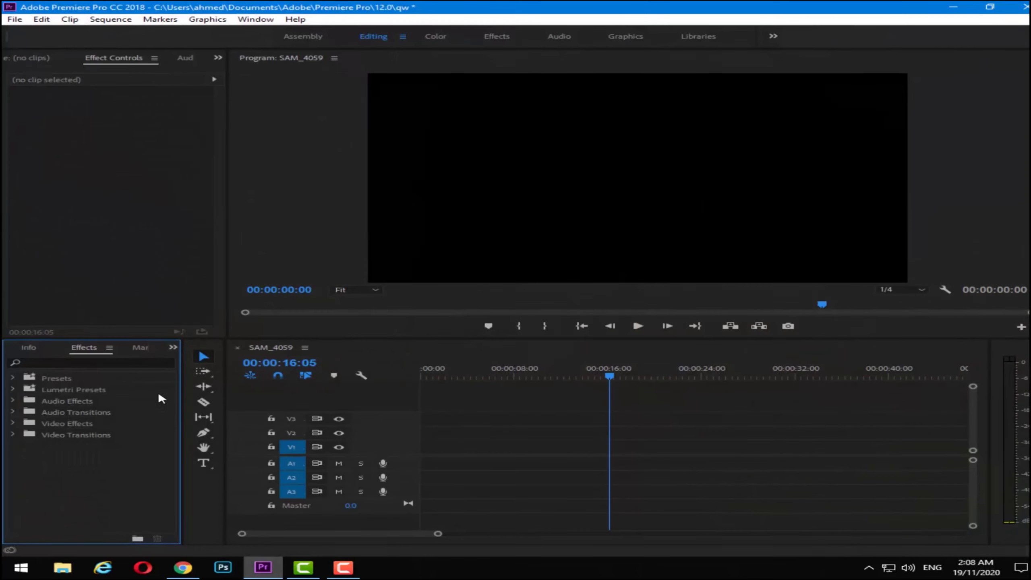
left_click(172, 347)
left_click(207, 361)
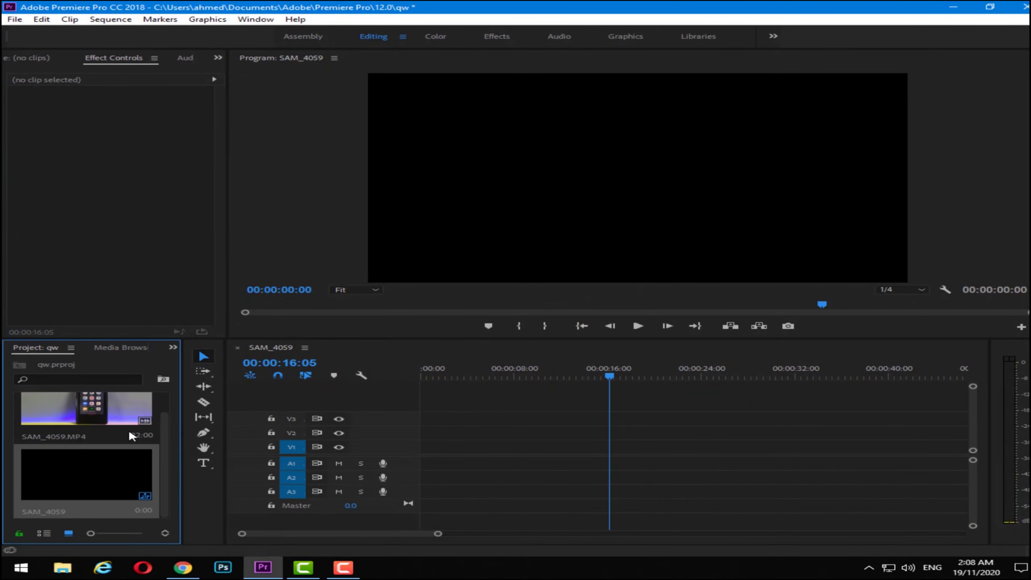
key("ctrl+z")
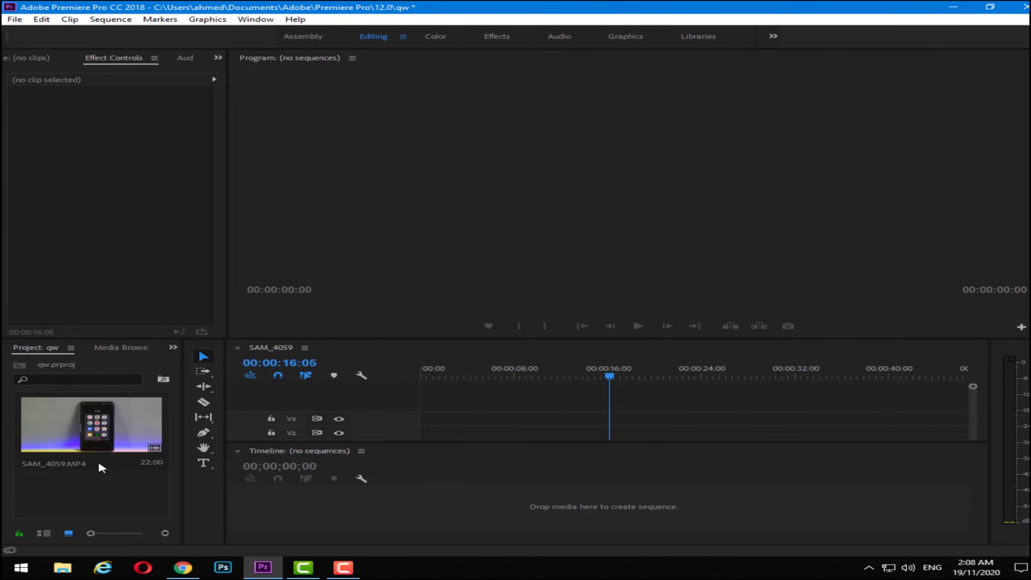
key("ctrl+z")
Import SAM_4006.MP4 from the desktop and drop it on the timeline as a new sequence
left_click(263, 567)
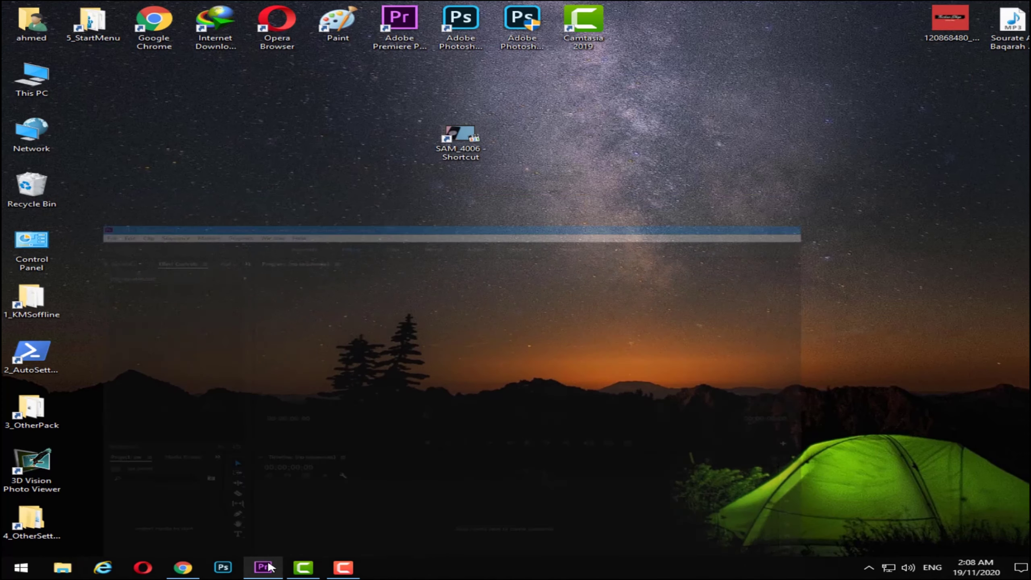
mouse_move(463, 155)
left_mouse_down()
mouse_move(138, 473)
mouse_move(131, 464)
left_mouse_up()
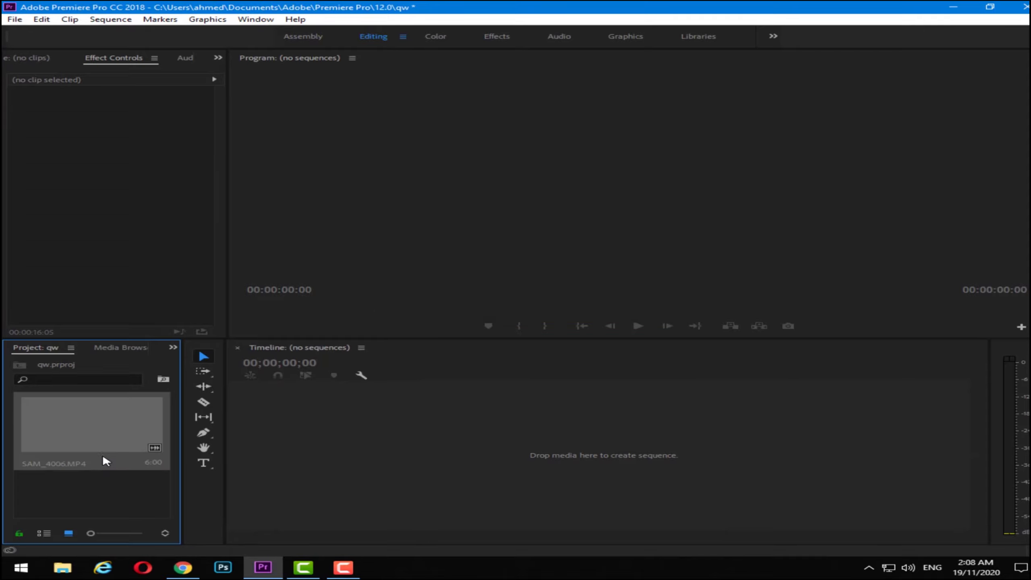
left_click_drag(81, 432, 413, 453)
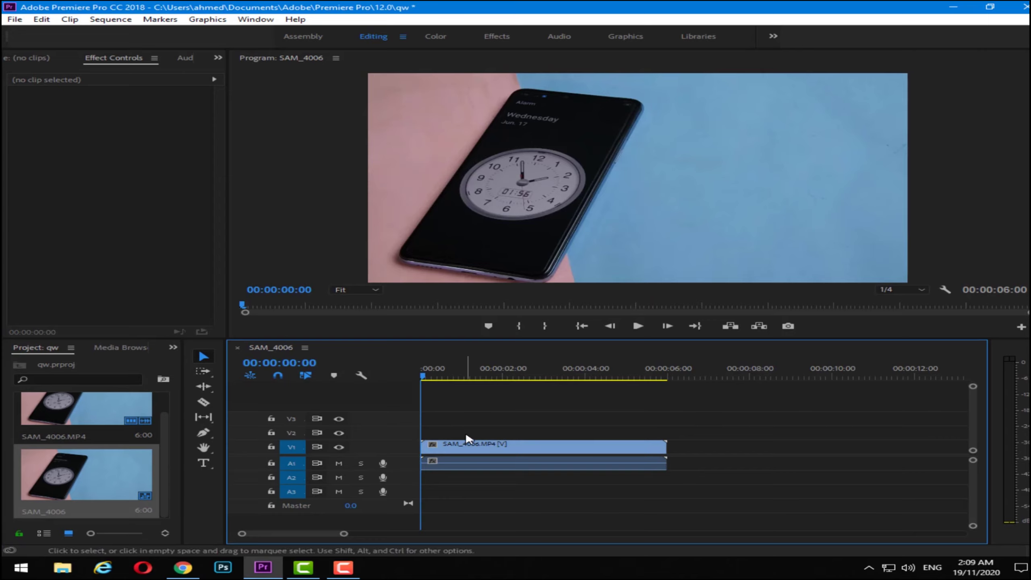
Unlink SAM_4006's audio, delete the A1 audio clip, and play back the video-only clip
right_click(486, 444)
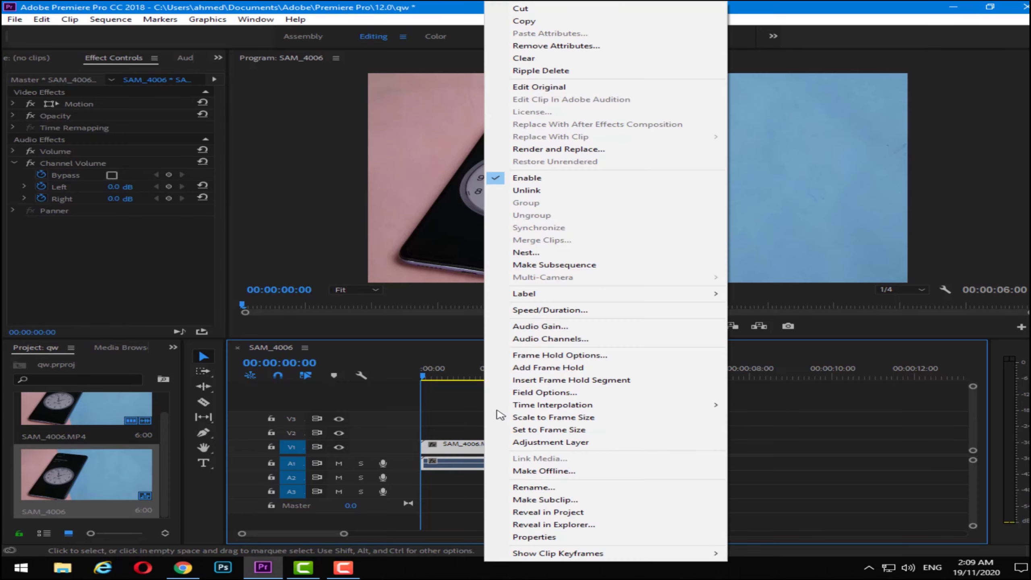
left_click(526, 190)
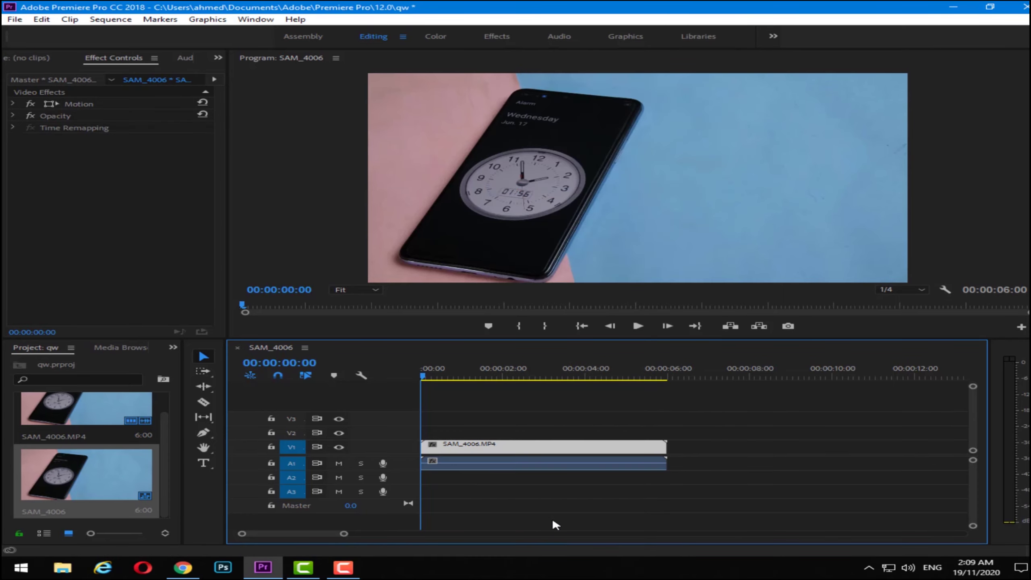
left_click(556, 465)
key("Delete")
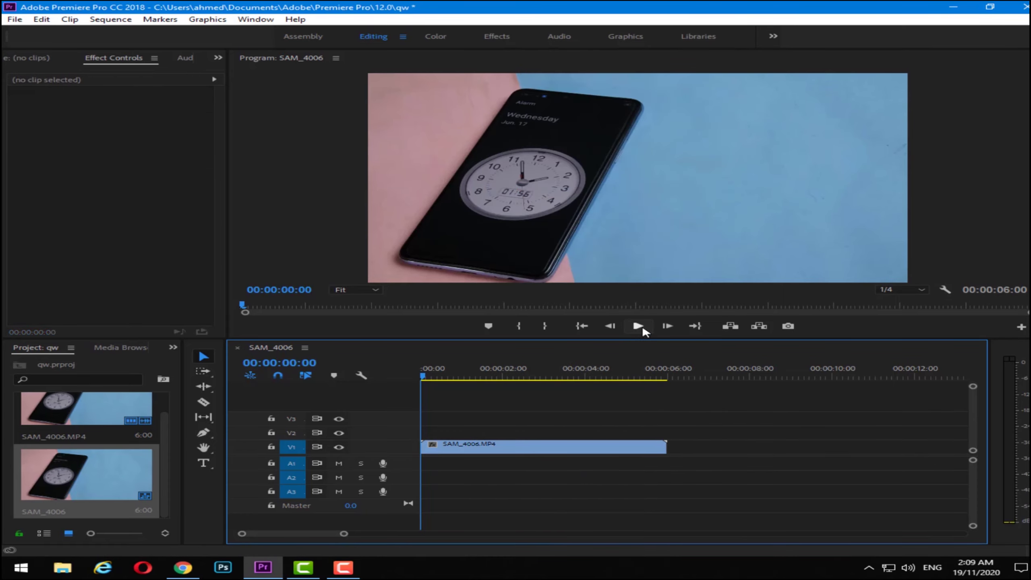
left_click(638, 326)
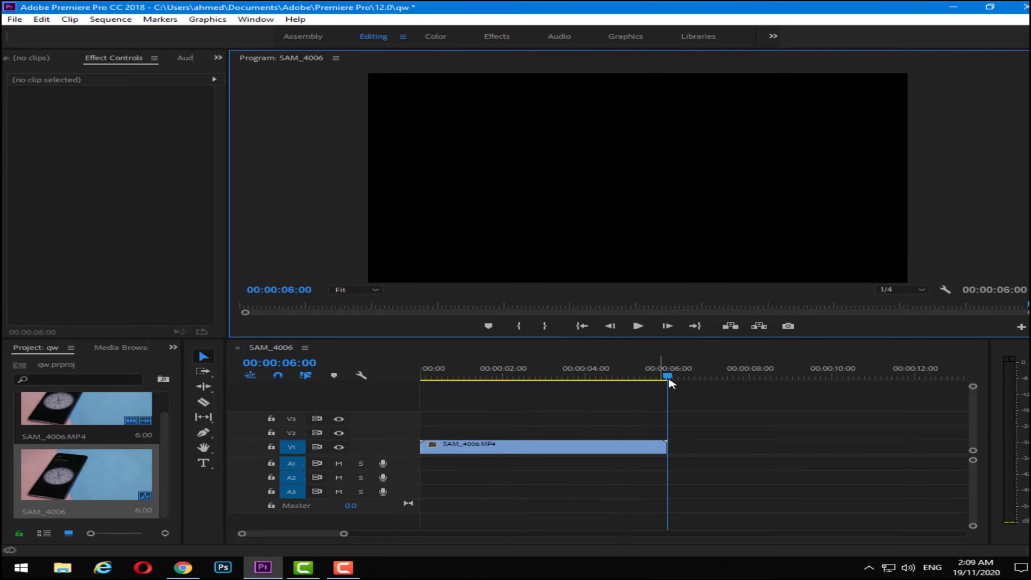
Razor-cut the SAM_4006 clip at 00:00:05:08 and delete the tail piece after the cut
left_click(565, 377)
mouse_move(557, 389)
left_mouse_down()
mouse_move(470, 410)
mouse_move(483, 405)
left_mouse_up()
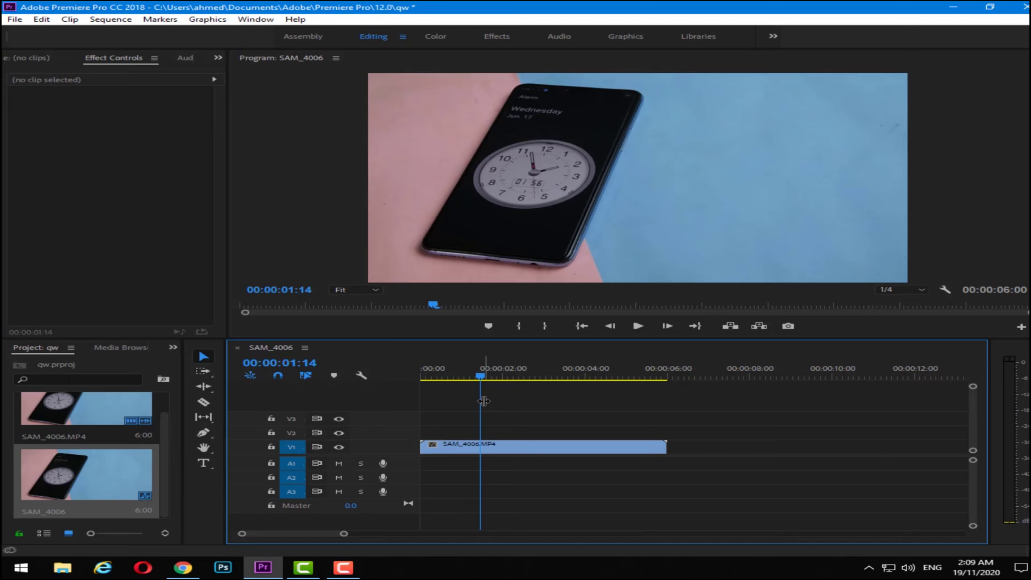
mouse_move(482, 378)
left_mouse_down()
mouse_move(647, 378)
mouse_move(636, 376)
left_mouse_up()
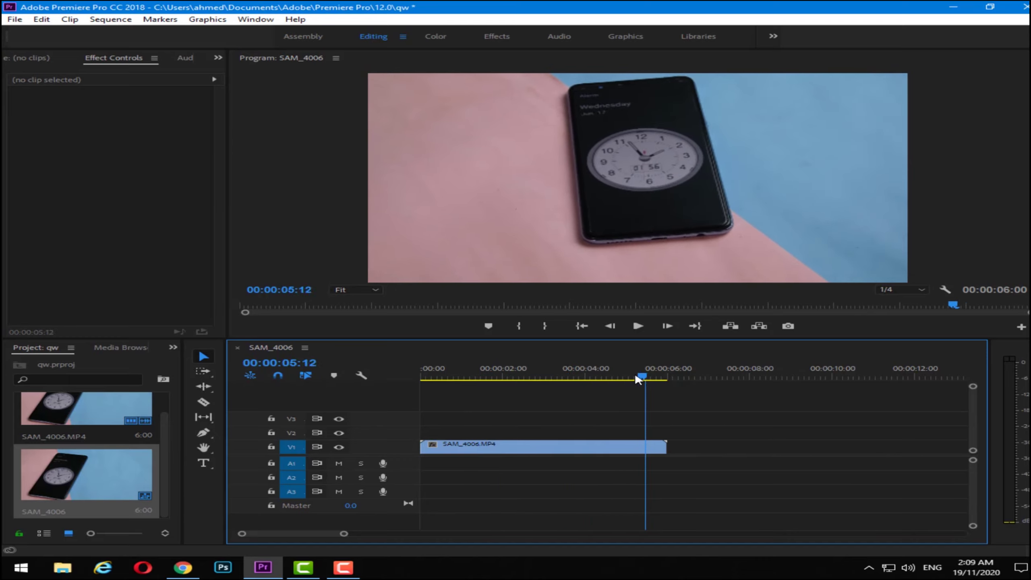
left_click(203, 402)
left_click(637, 446)
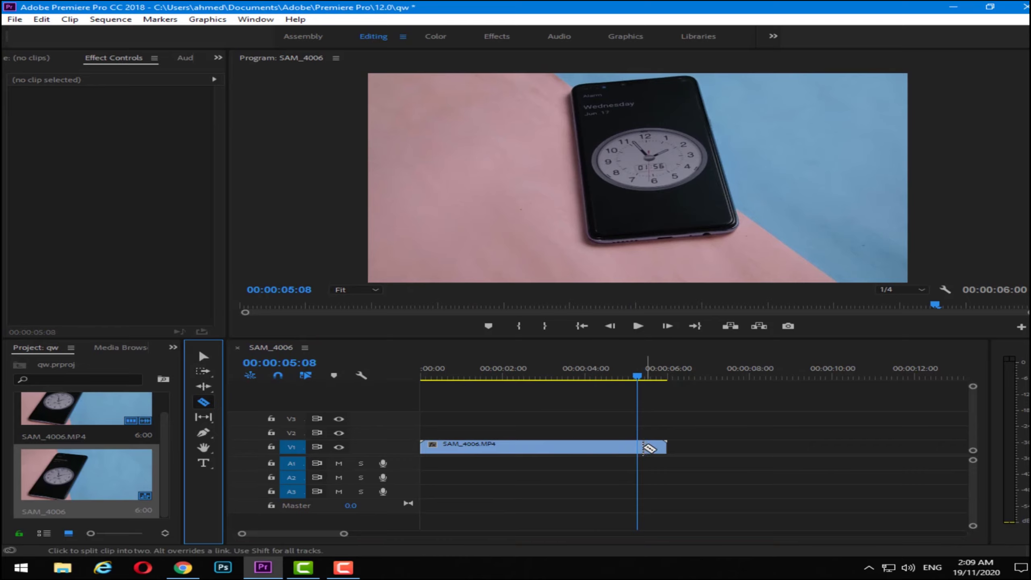
left_click(204, 356)
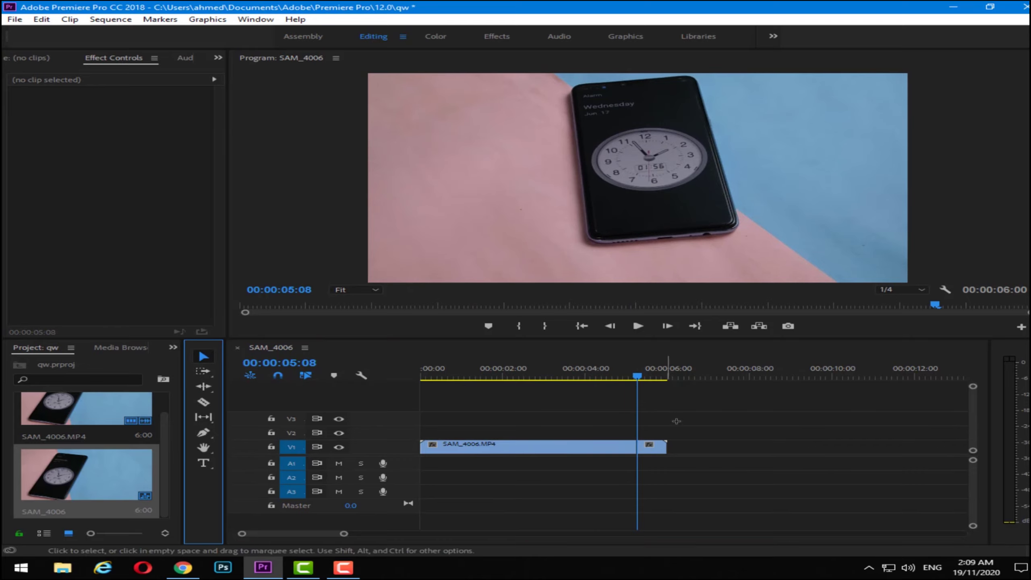
left_click(651, 446)
key("Delete")
left_click(623, 377)
Search the Effects panel for 'war' and select Warp Stabilizer VFX under Distort
left_click_drag(617, 381, 506, 378)
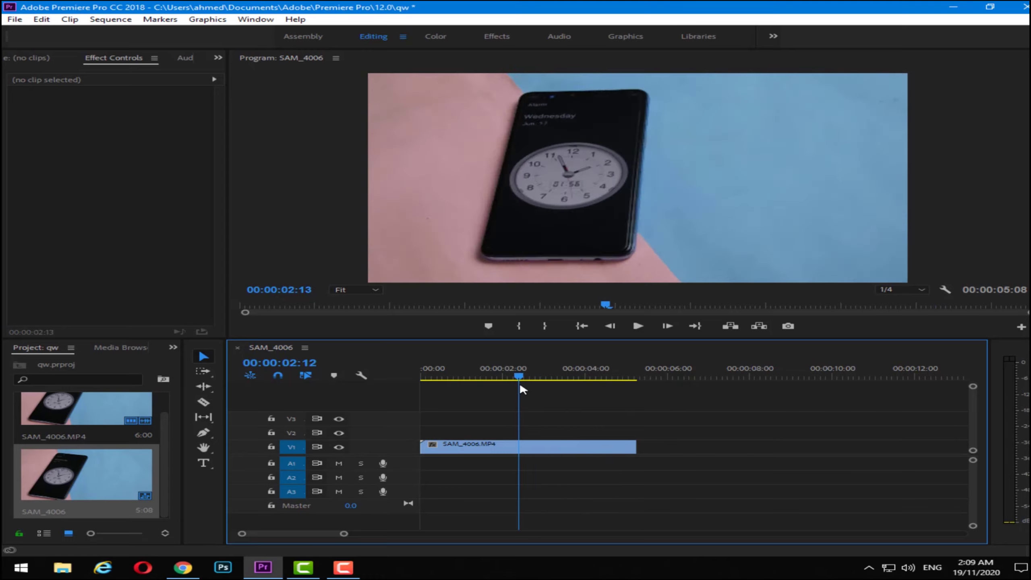
left_click(173, 348)
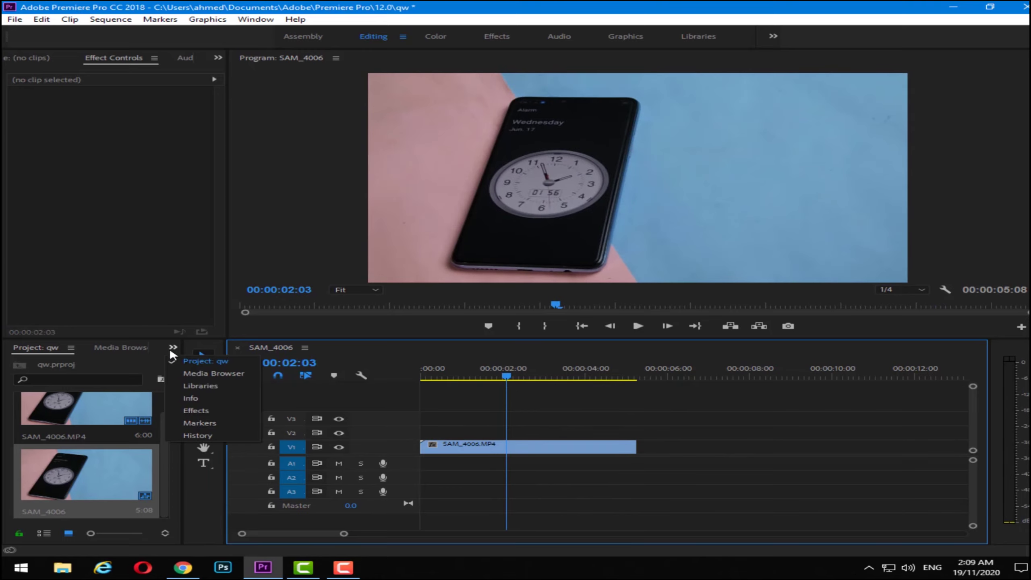
left_click(224, 405)
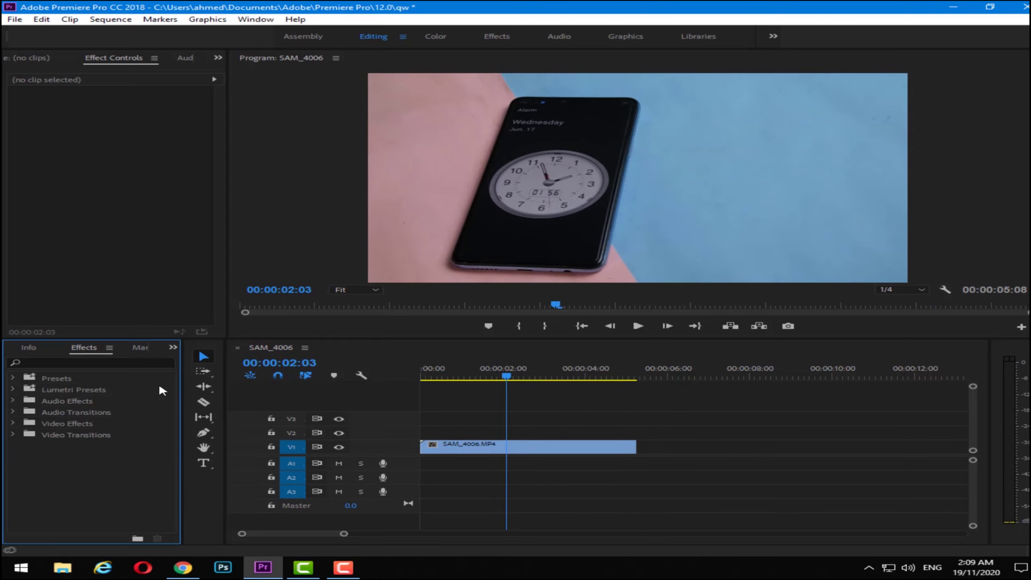
left_click(99, 362)
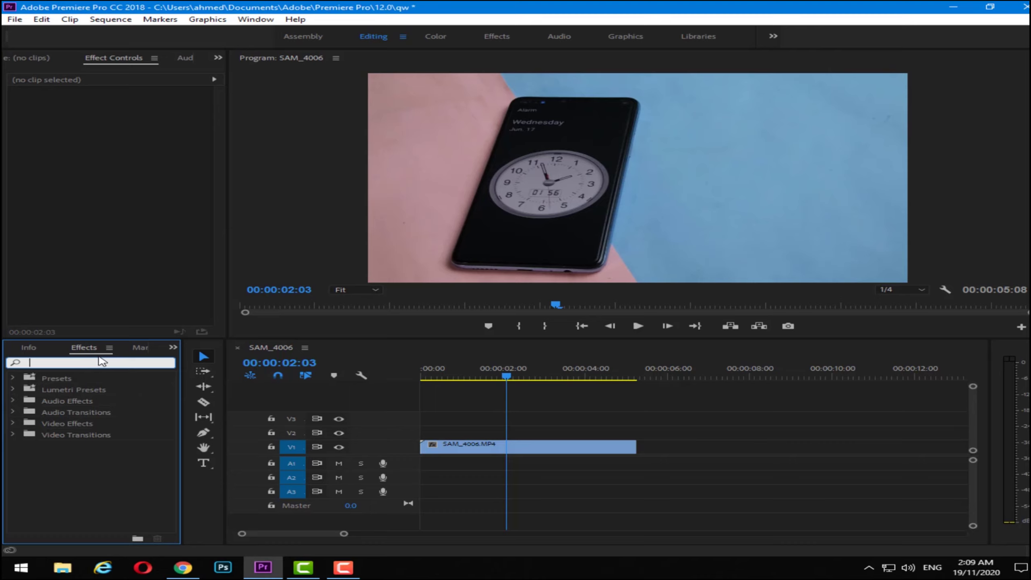
type("wa")
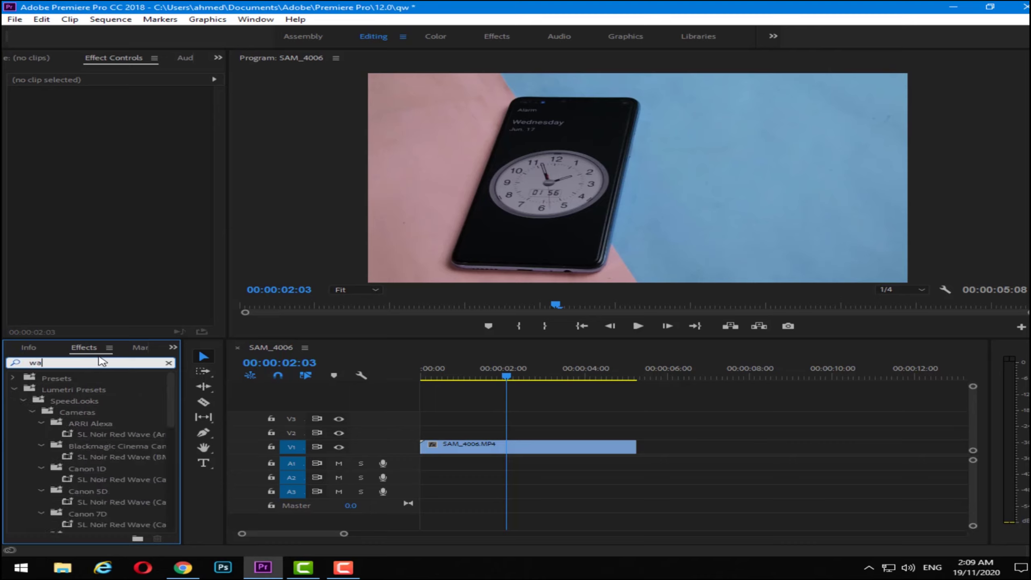
type("r")
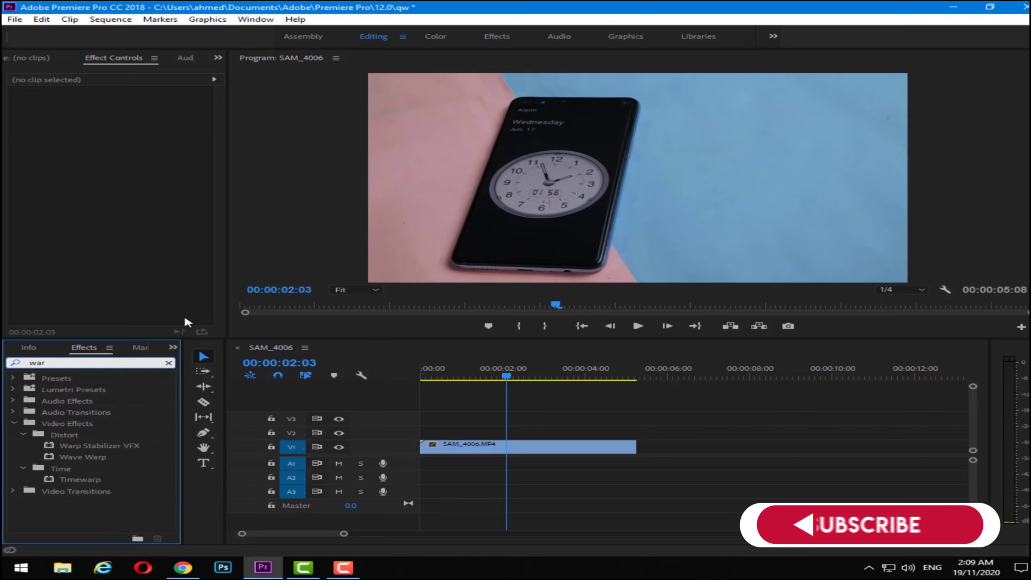
left_click(97, 446)
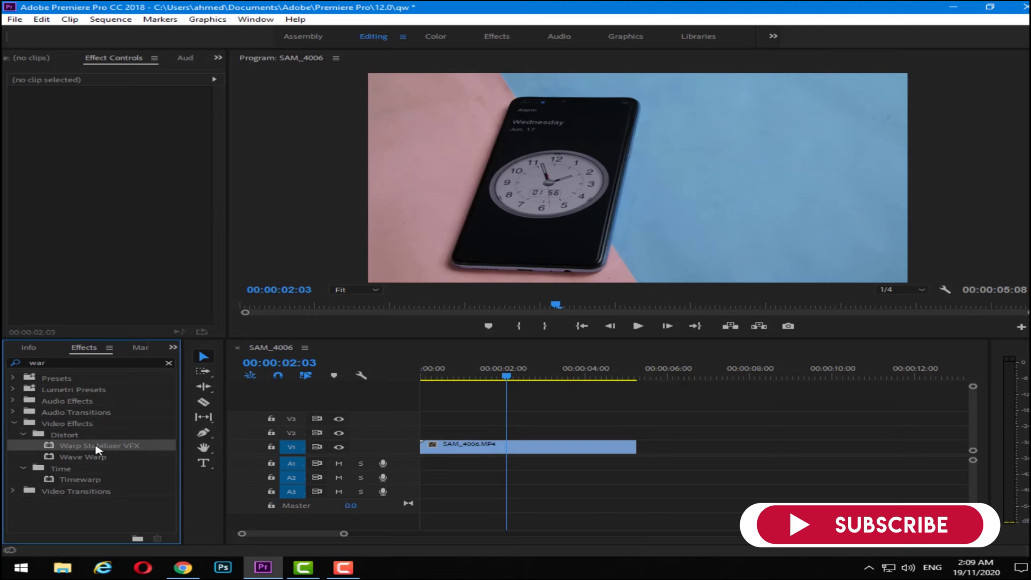
Apply Warp Stabilizer VFX to the SAM_4006 clip on V1 and let the analysis finish
left_click_drag(95, 443, 440, 445)
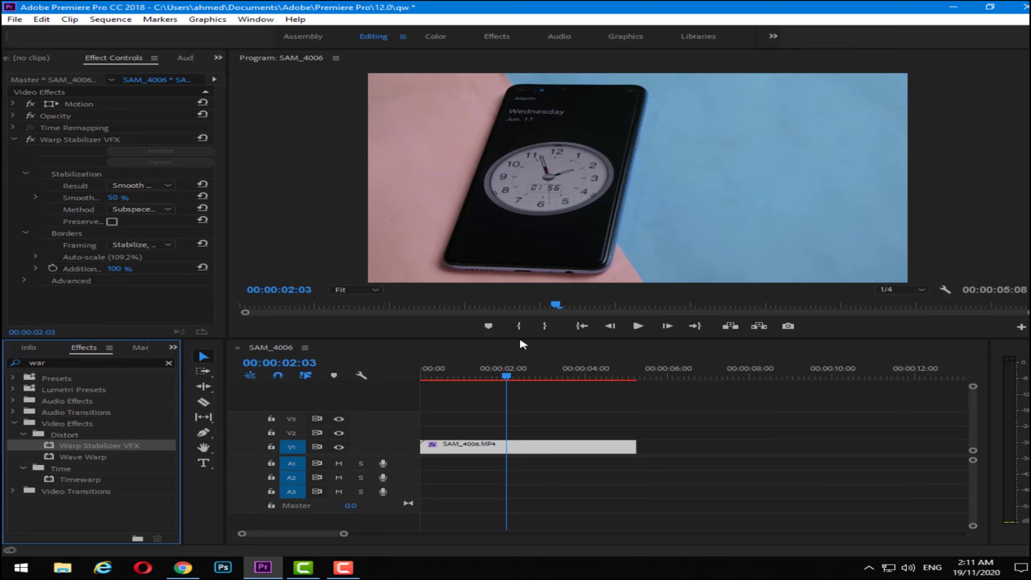
Play the stabilized clip from the first frame, pausing and resuming once
left_click_drag(500, 375, 404, 384)
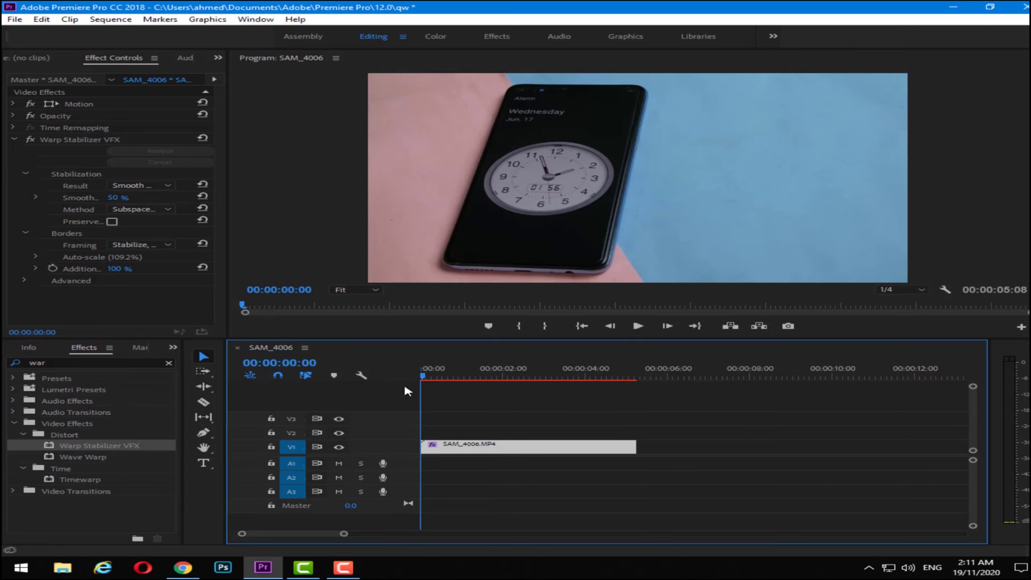
left_click(631, 321)
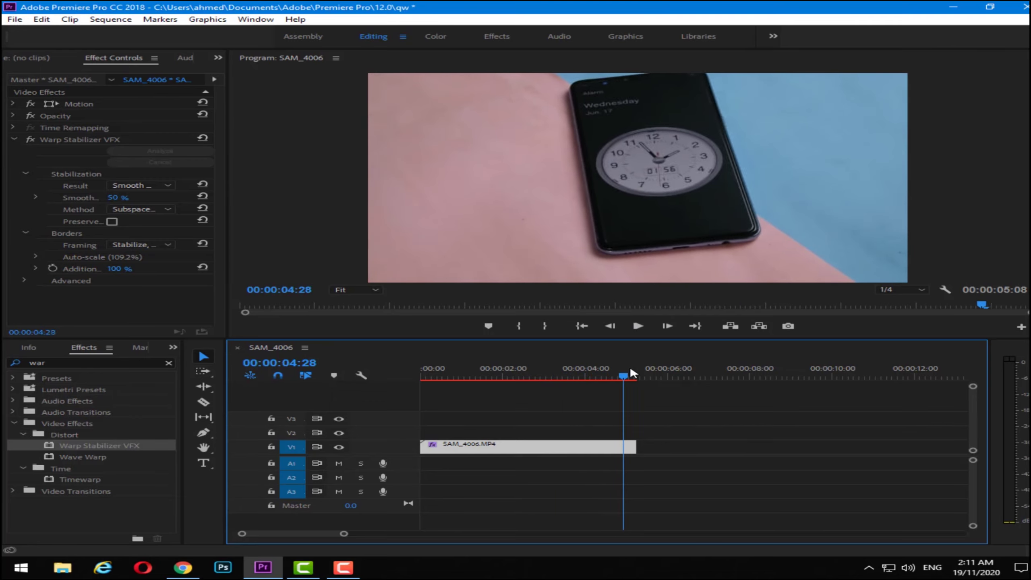
left_click_drag(624, 379, 229, 370)
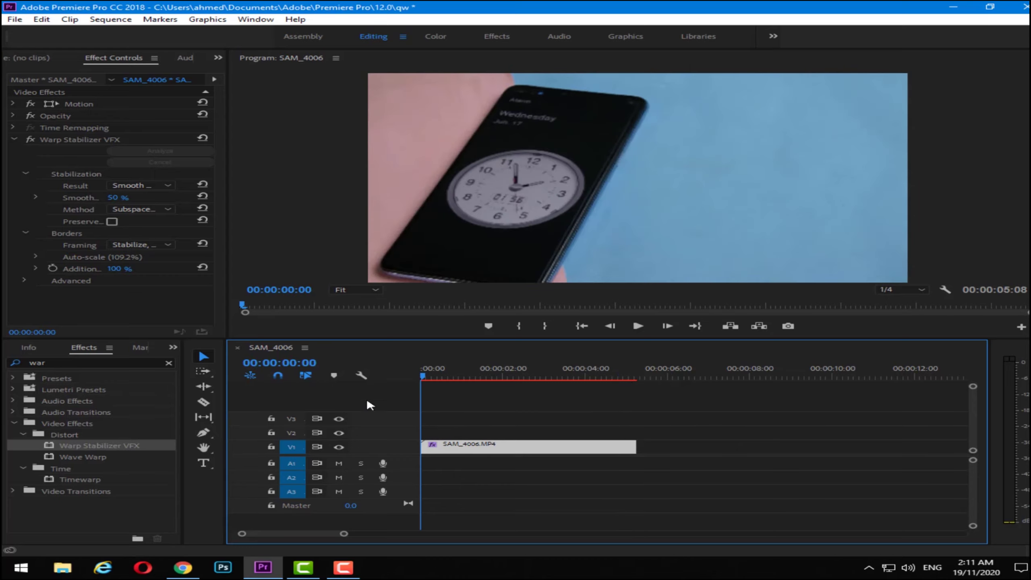
left_click(638, 326)
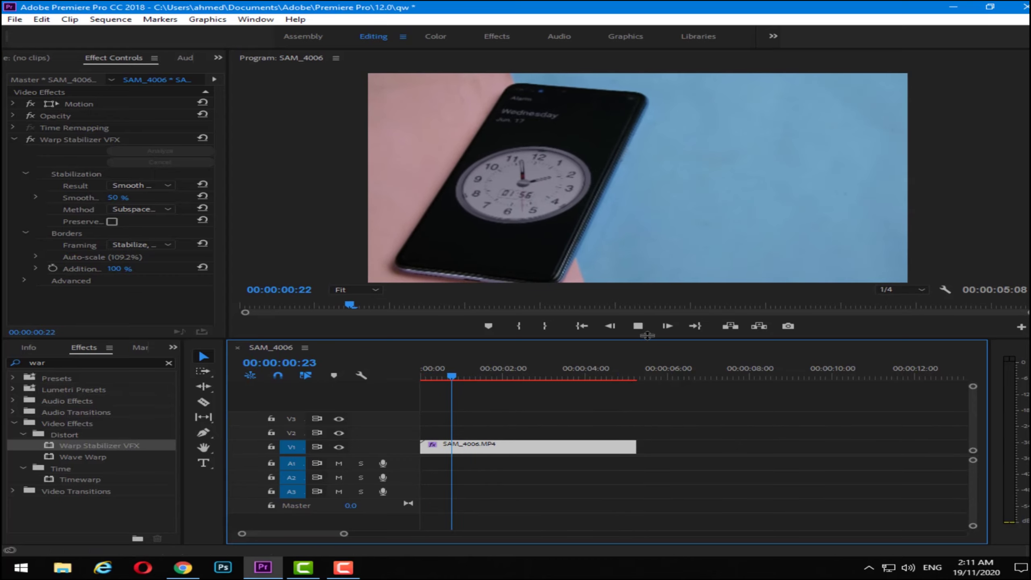
key("space")
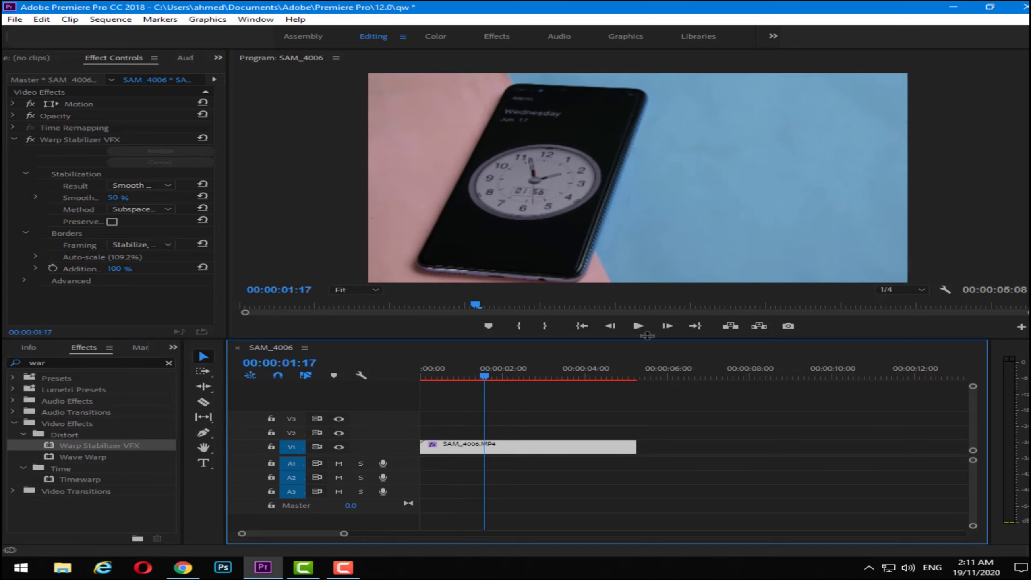
key("space")
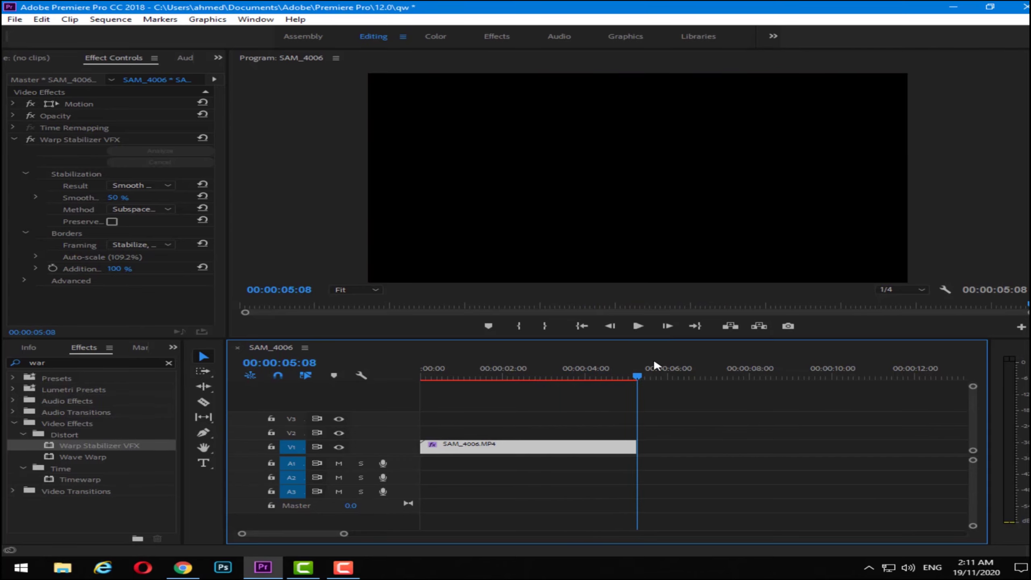
Switch Warp Stabilizer VFX off and play the clip unstabilized
left_click_drag(638, 373, 468, 388)
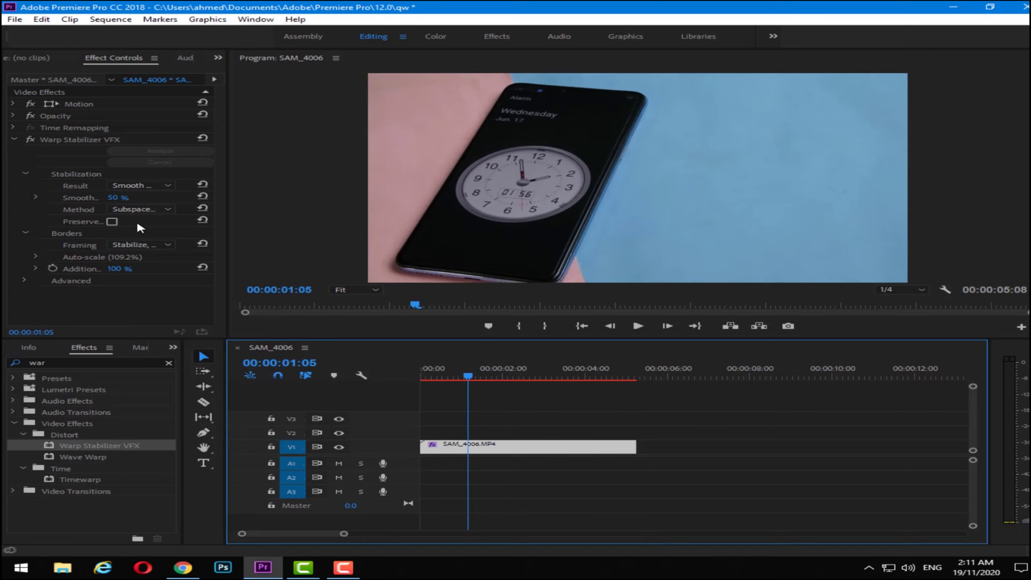
left_click(31, 140)
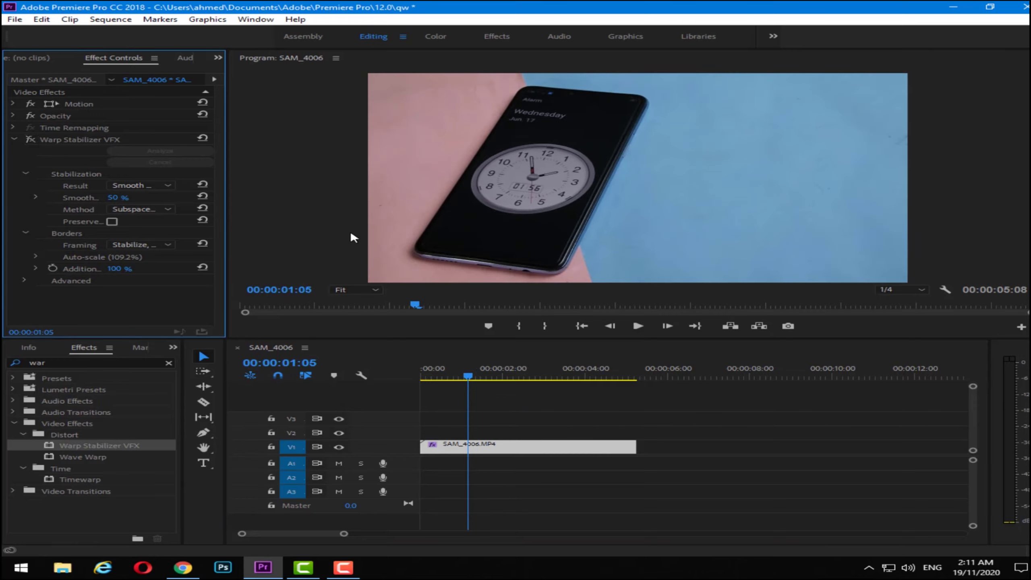
key("space")
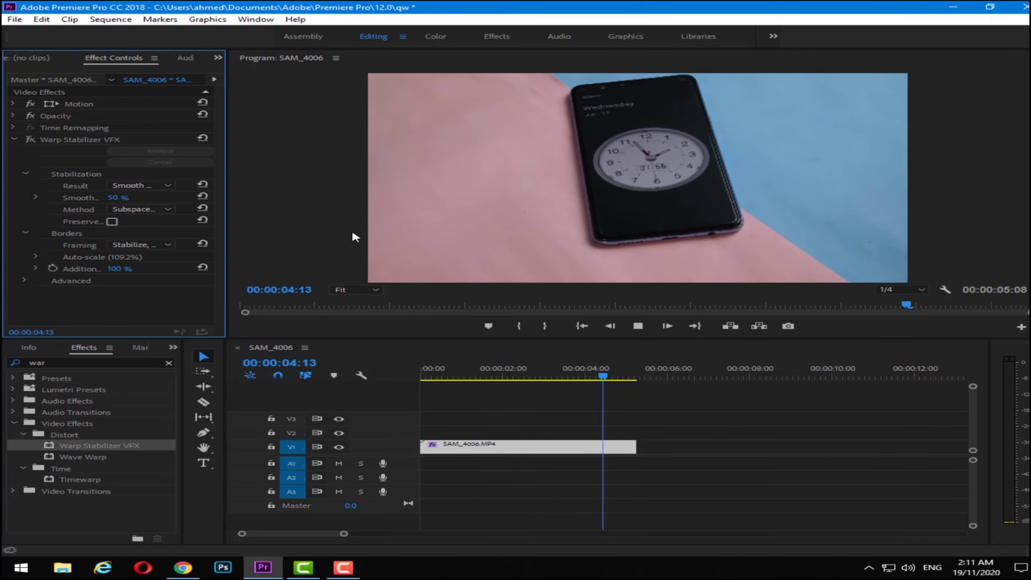
key("space")
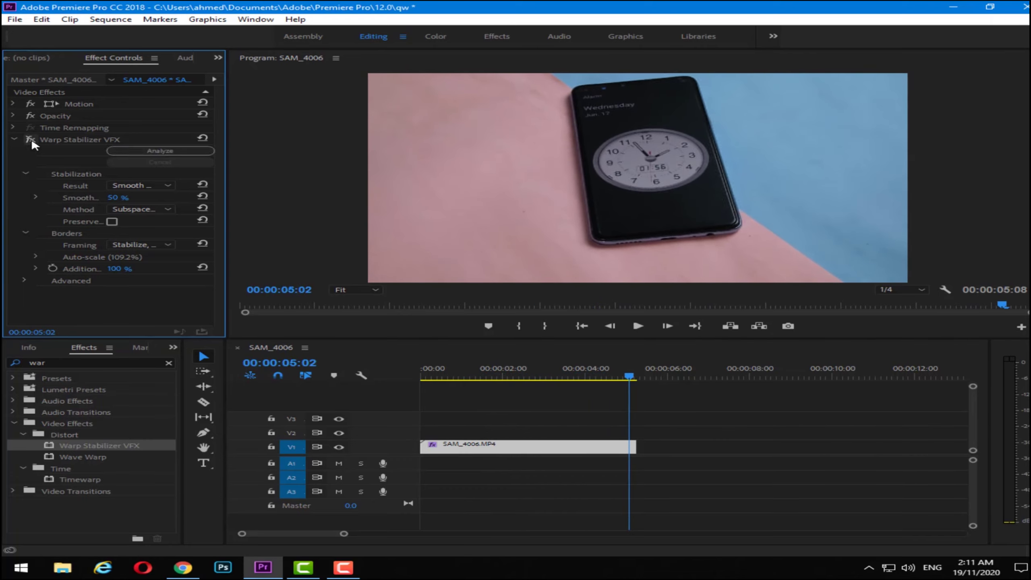
From 1:16, toggle Warp Stabilizer VFX off and back on, then play the stabilized clip
left_click(484, 373)
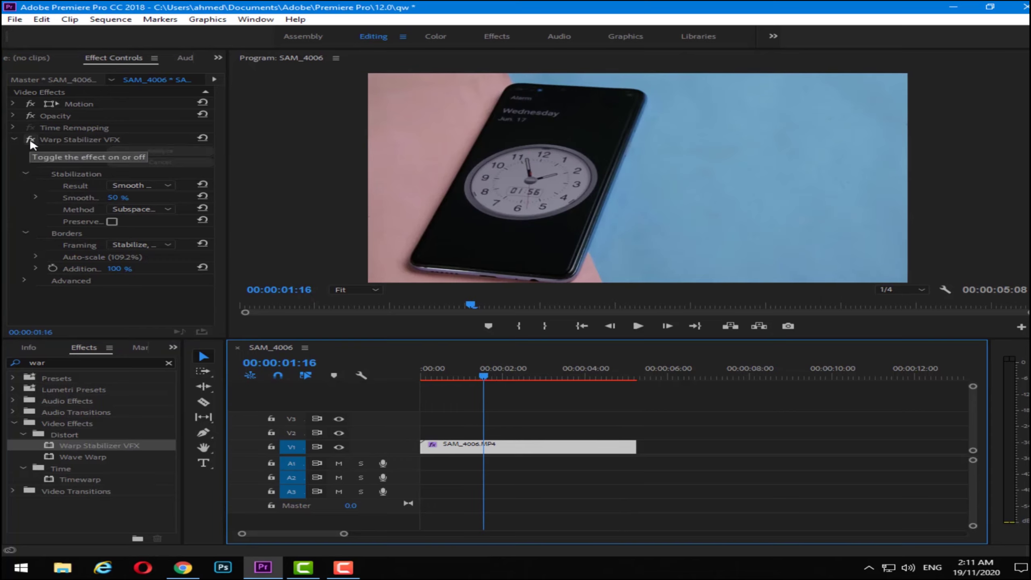
left_click(30, 140)
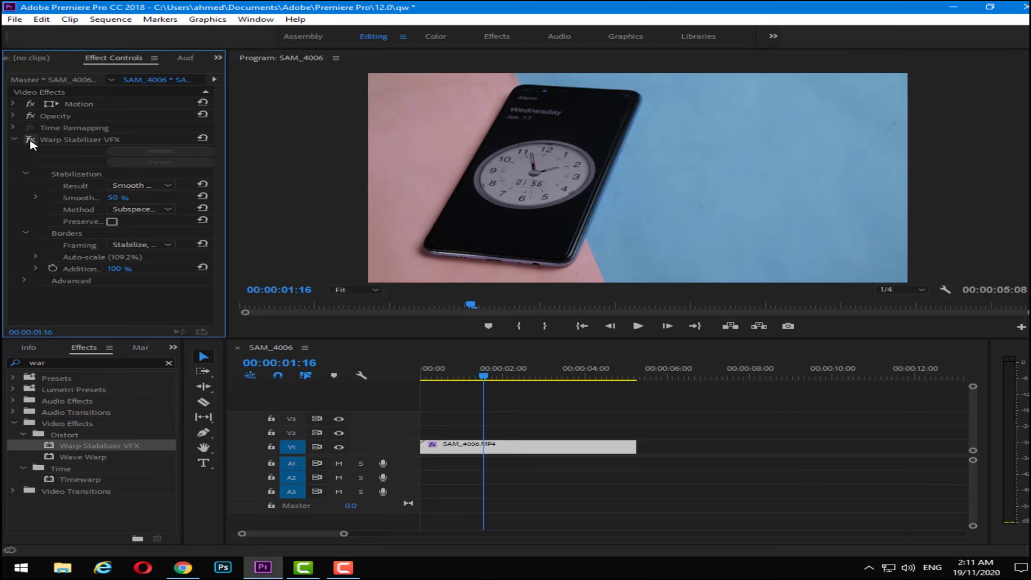
left_click(30, 139)
left_click(638, 326)
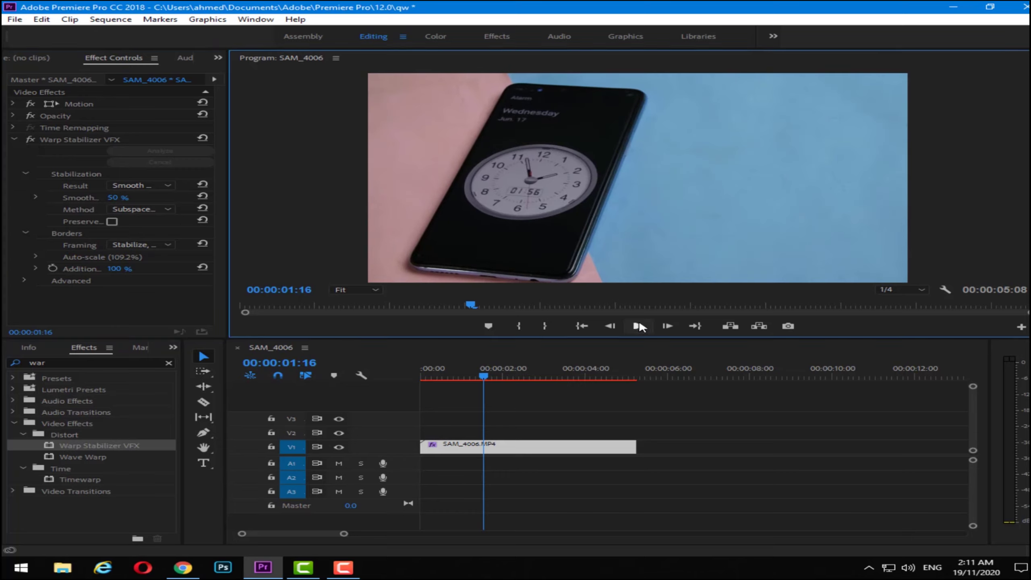
left_click(614, 325)
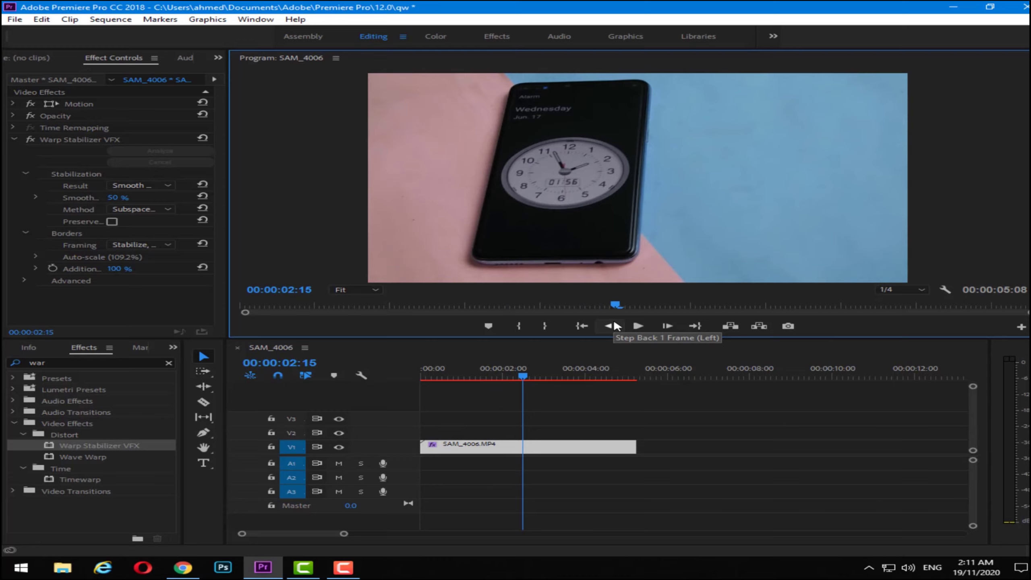
key("space")
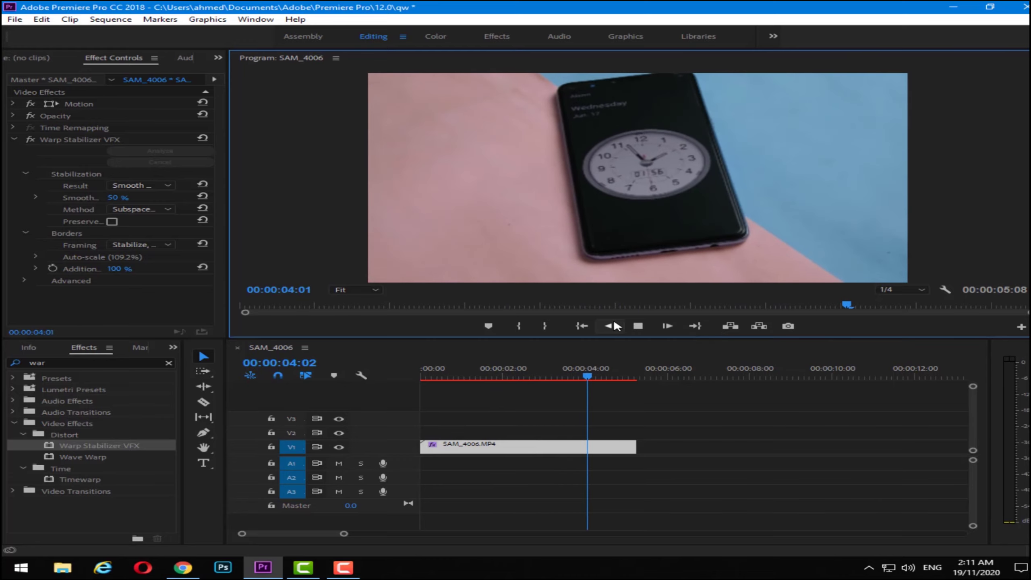